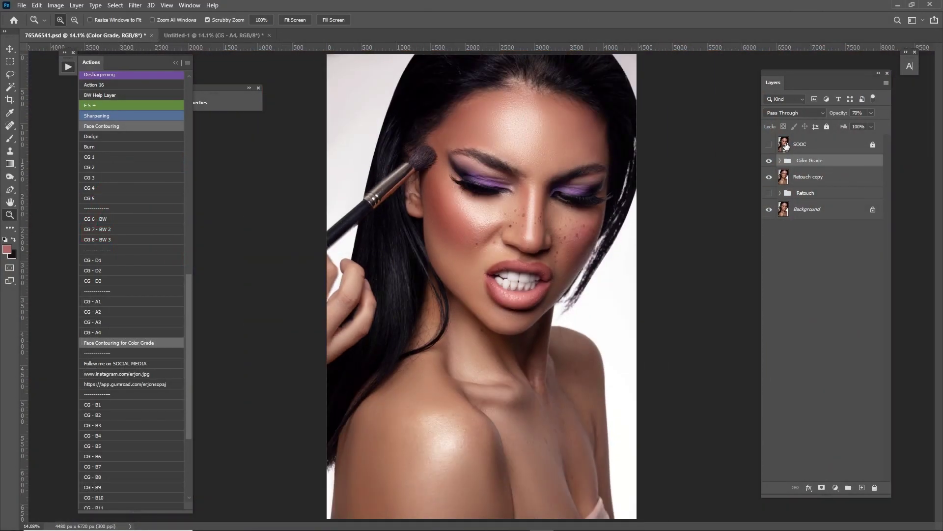
Toggle the SOOC original layer off and back on to compare before and after
{"action": "left_click", "coordinate": [769, 144]}
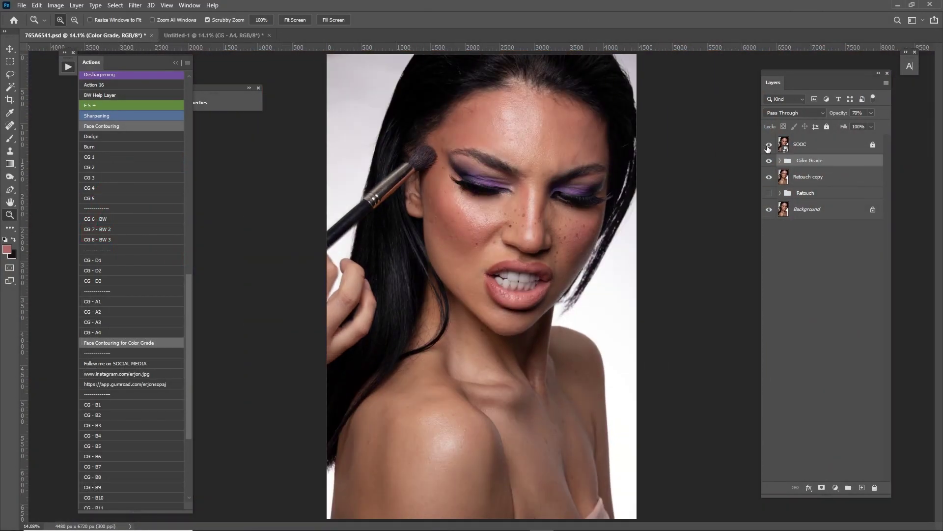
{"action": "left_click", "coordinate": [769, 145]}
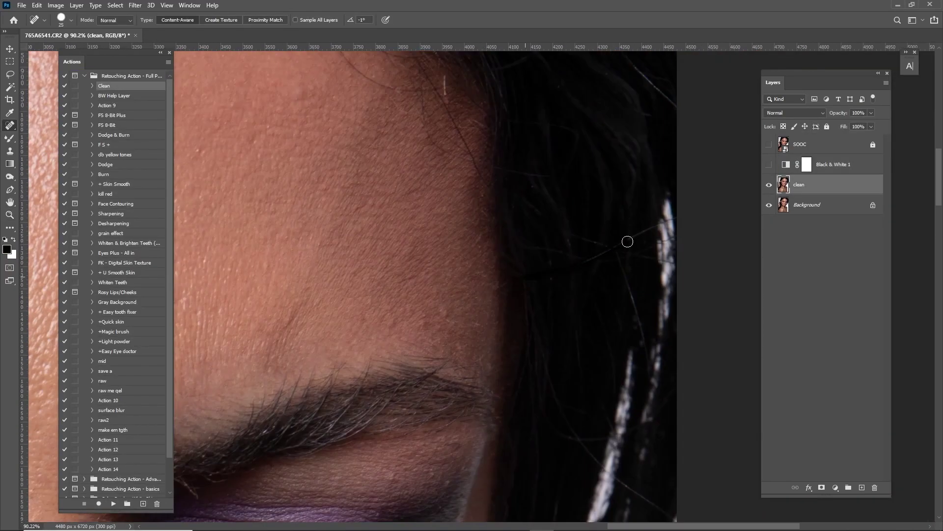
Heal a stray hair at the hairline with a smaller Healing Brush
{"action": "scroll", "coordinate": [627, 242], "scroll_direction": "up", "scroll_amount": 5}
{"action": "left_click_drag", "start_coordinate": [495, 285], "coordinate": [547, 225]}
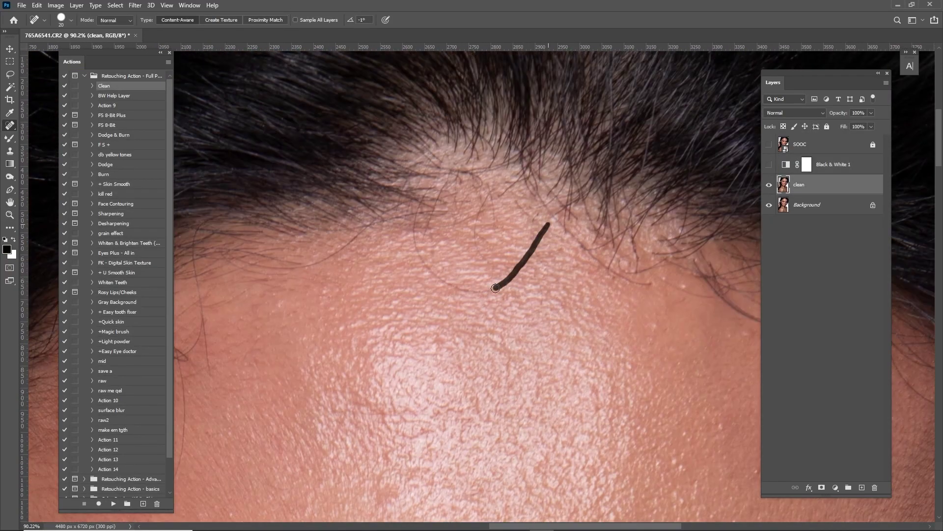
{"action": "scroll", "coordinate": [531, 215], "scroll_direction": "up", "scroll_amount": 3}
{"action": "key", "text": "bracketleft"}
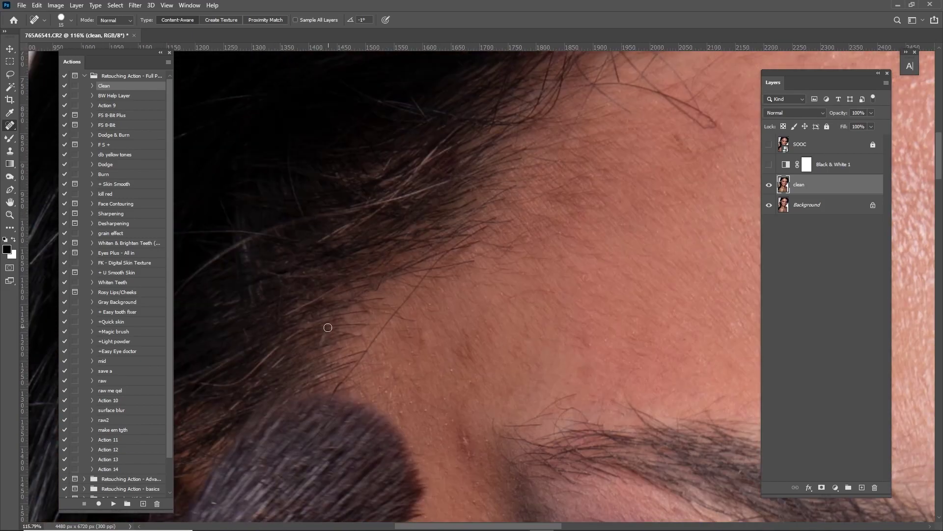
{"action": "scroll", "coordinate": [424, 340], "scroll_direction": "up", "scroll_amount": 5}
{"action": "scroll", "coordinate": [404, 327], "scroll_direction": "up", "scroll_amount": 3}
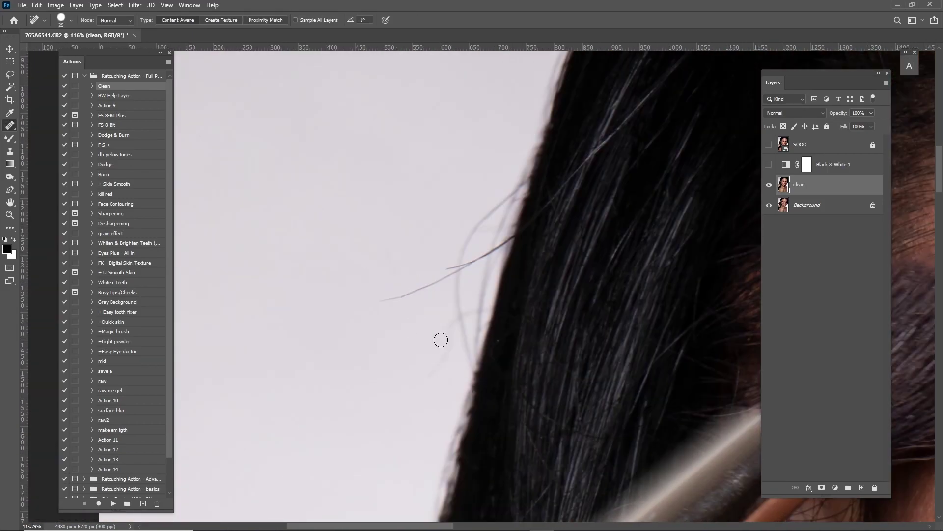
Trace the hair edge with the Pen tool and load the path as a selection
{"action": "key", "text": "p"}
{"action": "scroll", "coordinate": [680, 196], "scroll_direction": "down", "scroll_amount": 5}
{"action": "key", "text": "ctrl+Return"}
{"action": "left_click", "coordinate": [44, 165]}
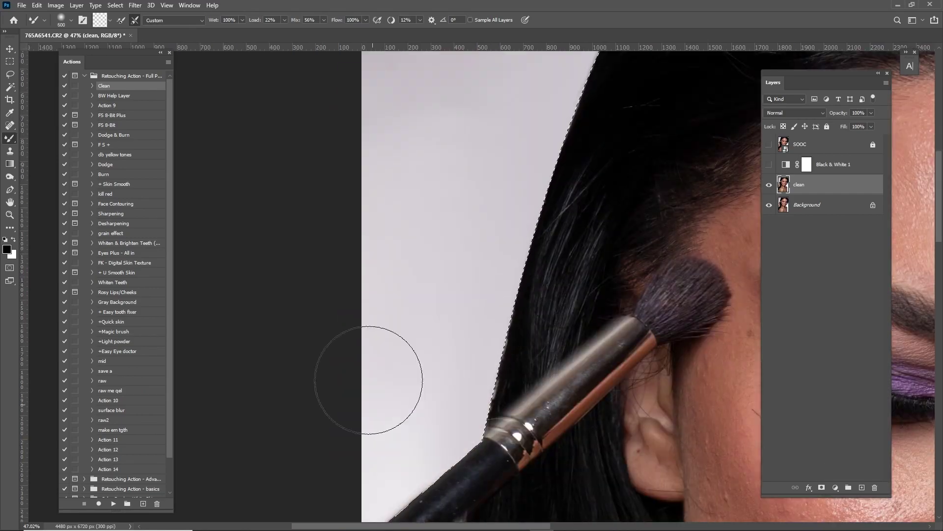
Fit the whole portrait on screen and open Liquify for reshaping the face
{"action": "scroll", "coordinate": [368, 388], "scroll_direction": "down", "scroll_amount": 1}
{"action": "key", "text": "ctrl+0"}
{"action": "key", "text": "shift+ctrl+x"}
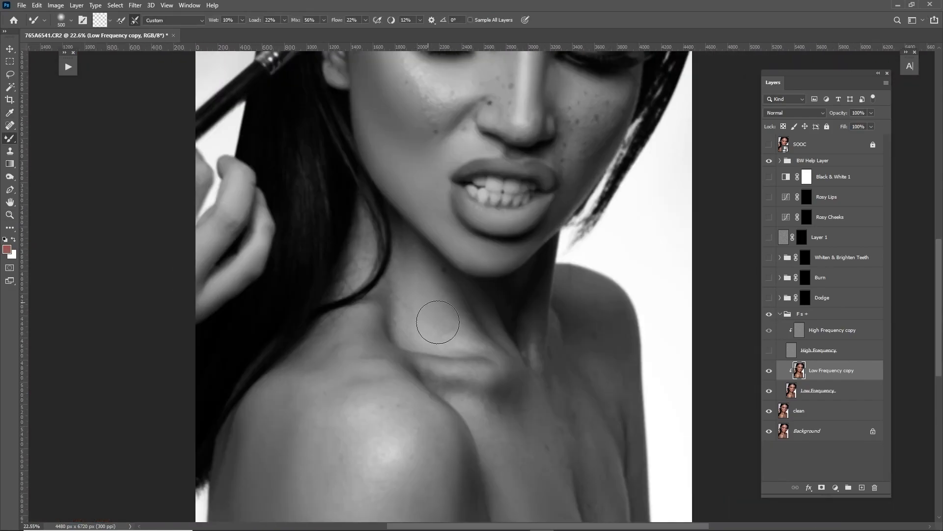
Shrink the Mixer Brush for smoothing skin on the Low Frequency copy layer
{"action": "key", "text": "["}
{"action": "key", "text": "["}
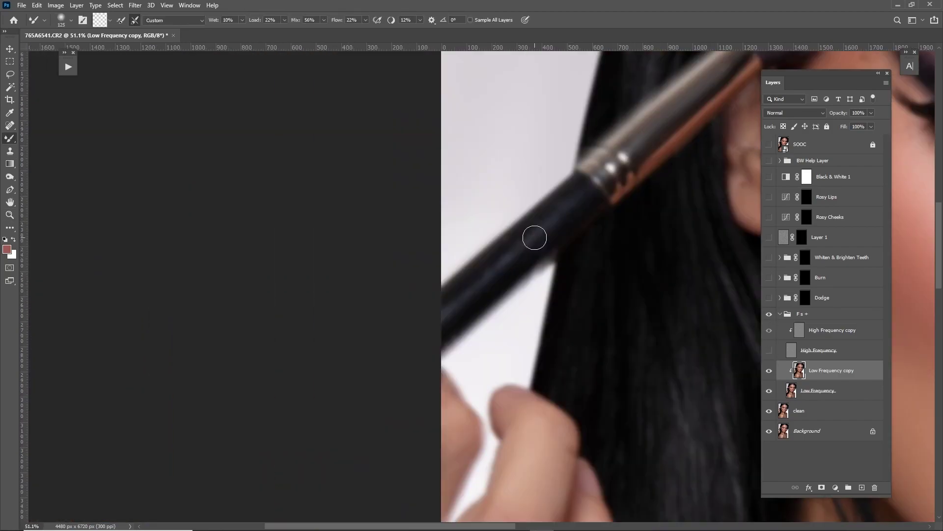
{"action": "scroll", "coordinate": [474, 295], "scroll_direction": "right", "scroll_amount": 5}
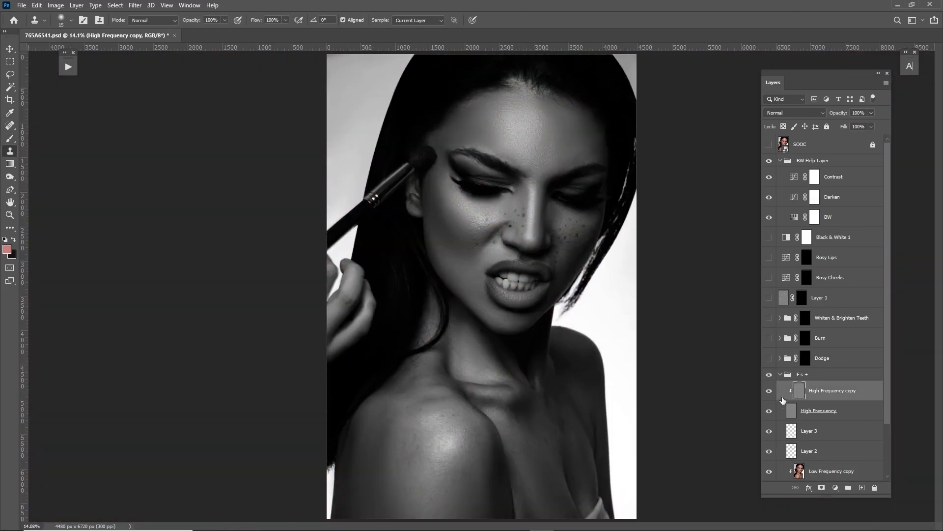
Pan around the neck and shoulder area, then fit the whole portrait on screen
{"action": "scroll", "coordinate": [419, 328], "scroll_direction": "up", "scroll_amount": 3}
{"action": "scroll", "coordinate": [539, 205], "scroll_direction": "up", "scroll_amount": 3}
{"action": "scroll", "coordinate": [569, 383], "scroll_direction": "down", "scroll_amount": 5}
{"action": "scroll", "coordinate": [624, 285], "scroll_direction": "right", "scroll_amount": 5}
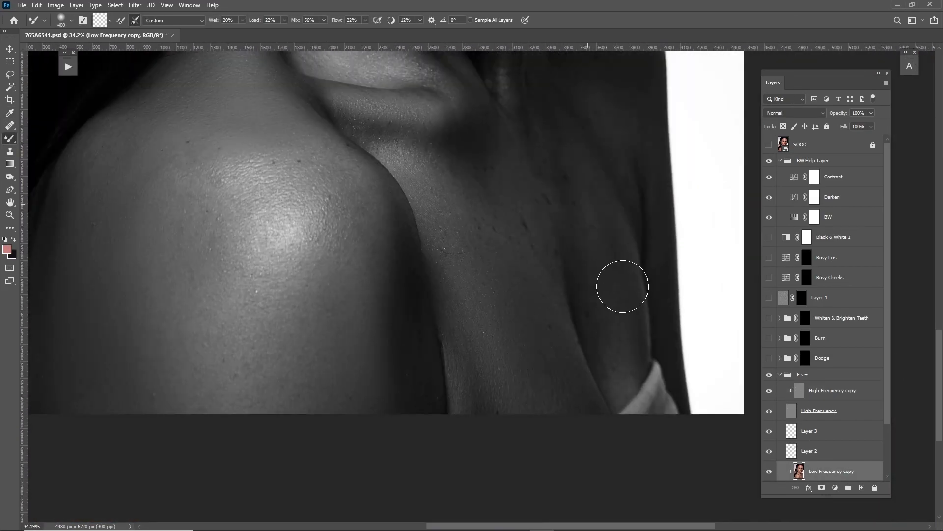
{"action": "key", "text": "ctrl+0"}
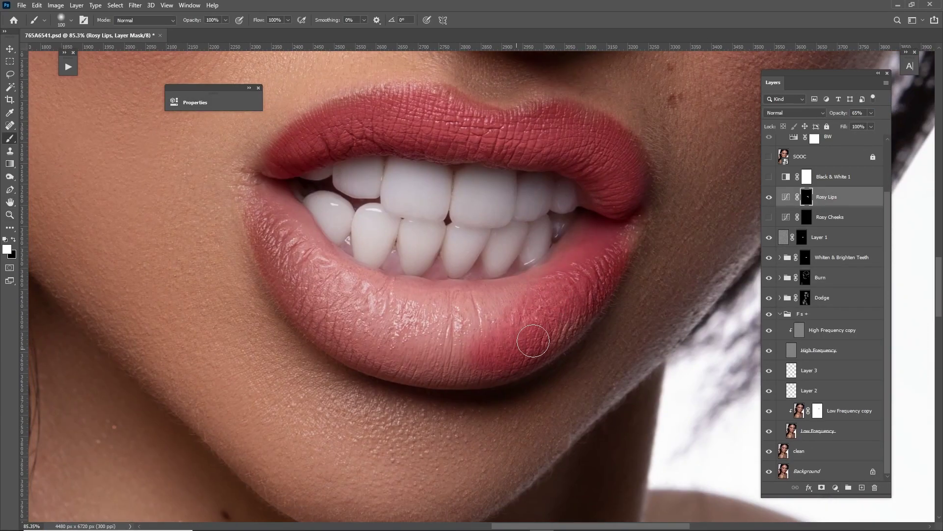
Paint rosy colour across the lower lip and switch to the Untitled-1 document
{"action": "left_click_drag", "start_coordinate": [533, 341], "coordinate": [266, 197]}
{"action": "key", "text": "bracketleft"}
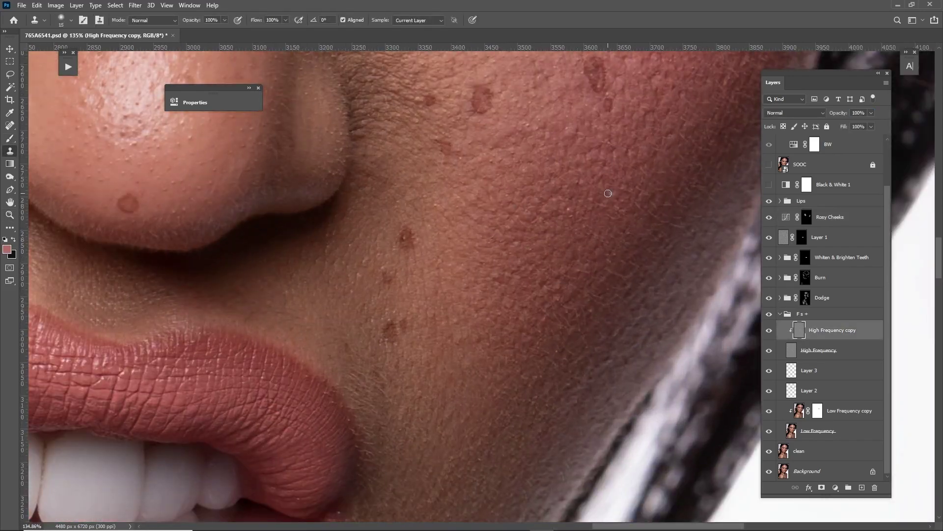
{"action": "scroll", "coordinate": [610, 207], "scroll_direction": "down", "scroll_amount": 5}
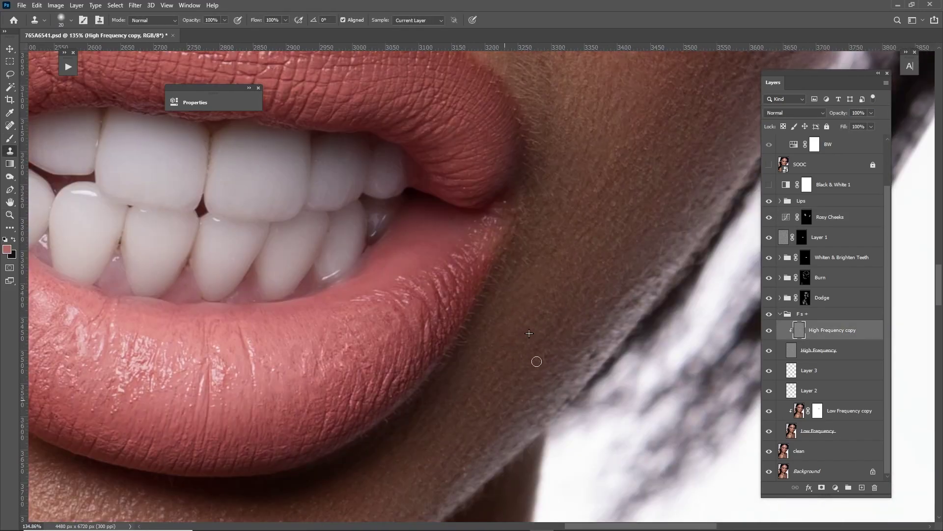
{"action": "left_click", "coordinate": [805, 278]}
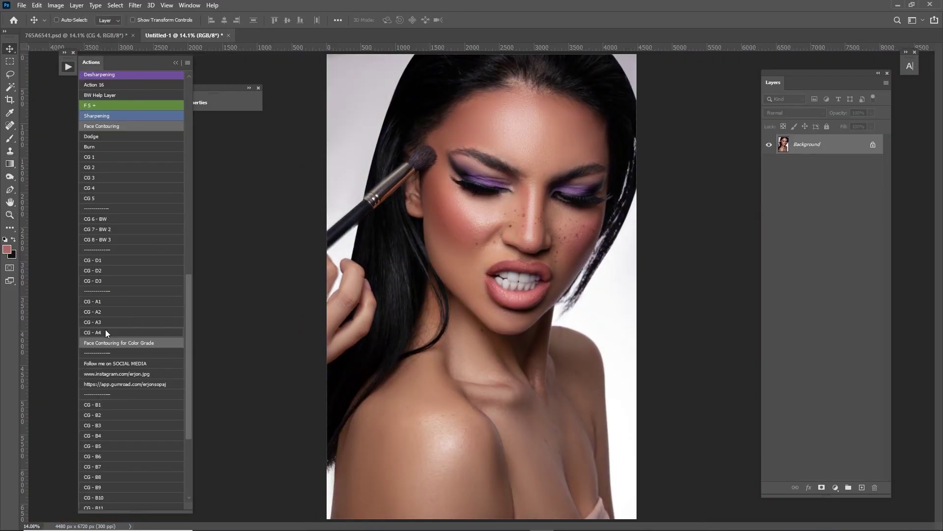
Return to the main document, reorder the colour-grade groups and expand the CG 4 grade
{"action": "left_click", "coordinate": [780, 172]}
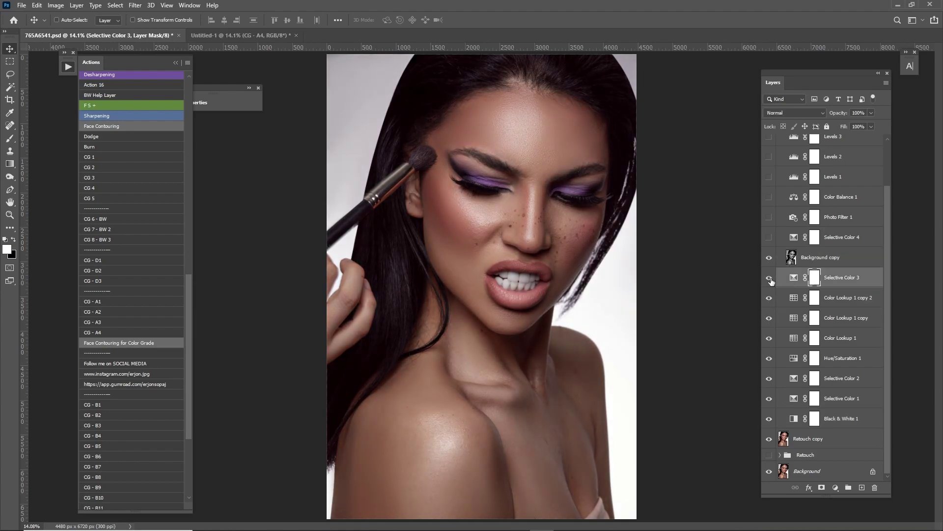
{"action": "left_click_drag", "start_coordinate": [801, 160], "coordinate": [783, 176]}
{"action": "left_click", "coordinate": [780, 173]}
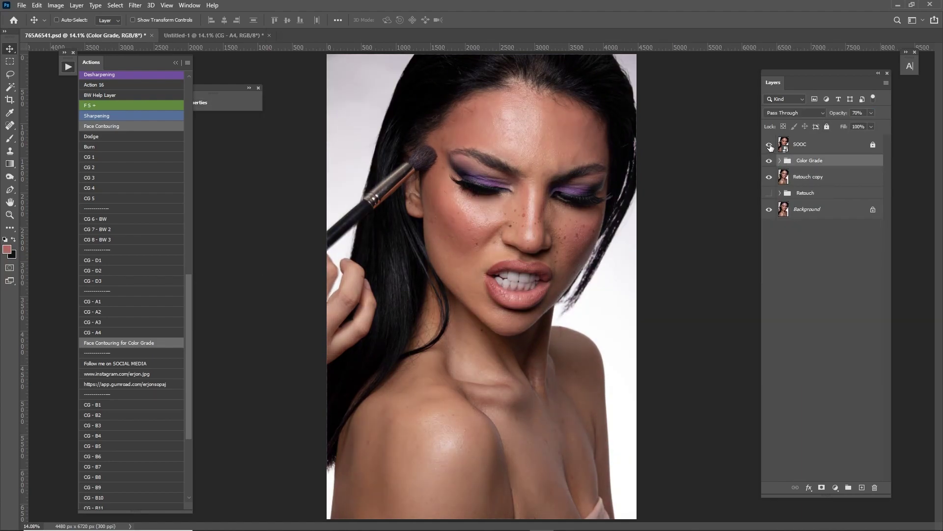
{"action": "key", "text": "7"}
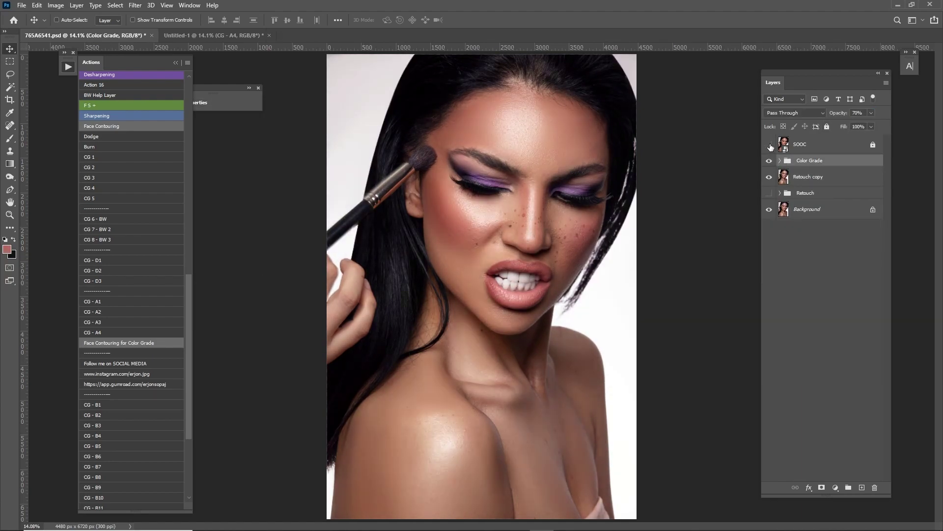
{"action": "mouse_move", "coordinate": [492, 213]}
{"action": "left_mouse_down"}
{"action": "mouse_move", "coordinate": [578, 242]}
{"action": "mouse_move", "coordinate": [596, 284]}
{"action": "left_mouse_up"}
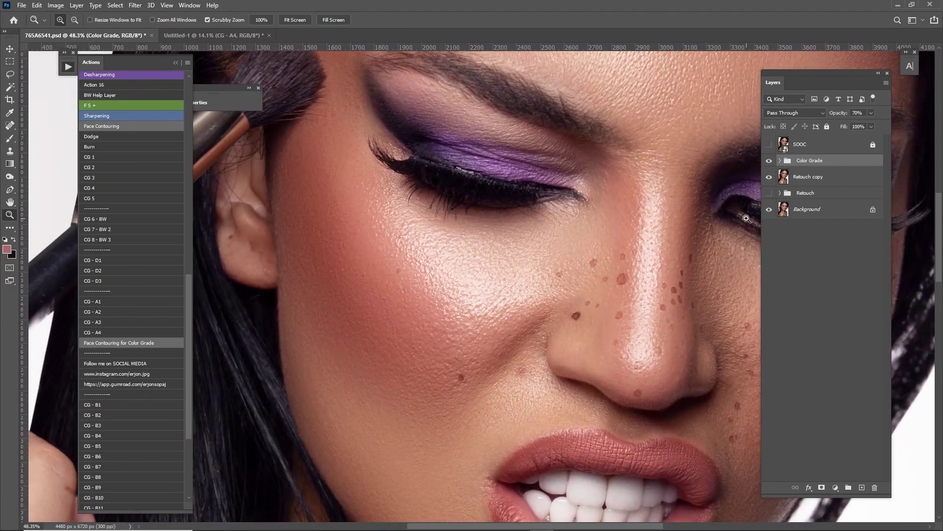
{"action": "left_click", "coordinate": [769, 161]}
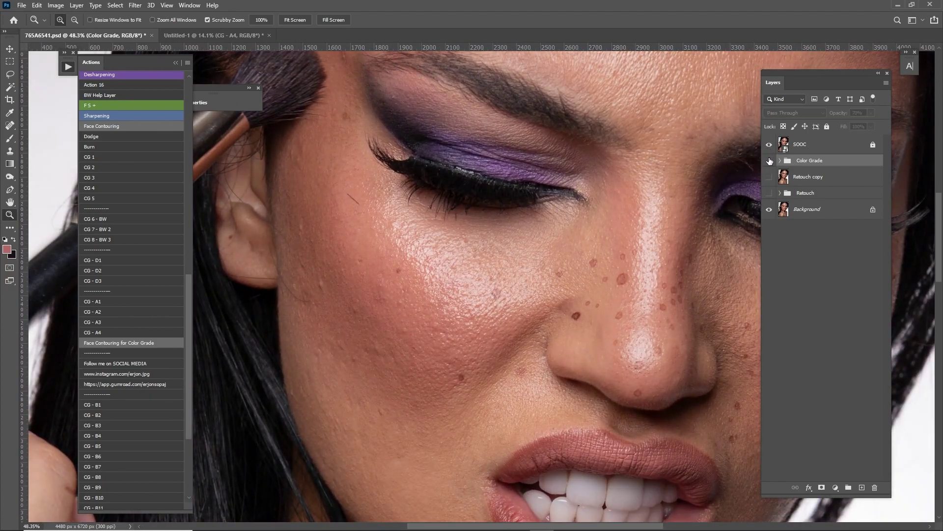
{"action": "left_click", "coordinate": [769, 178]}
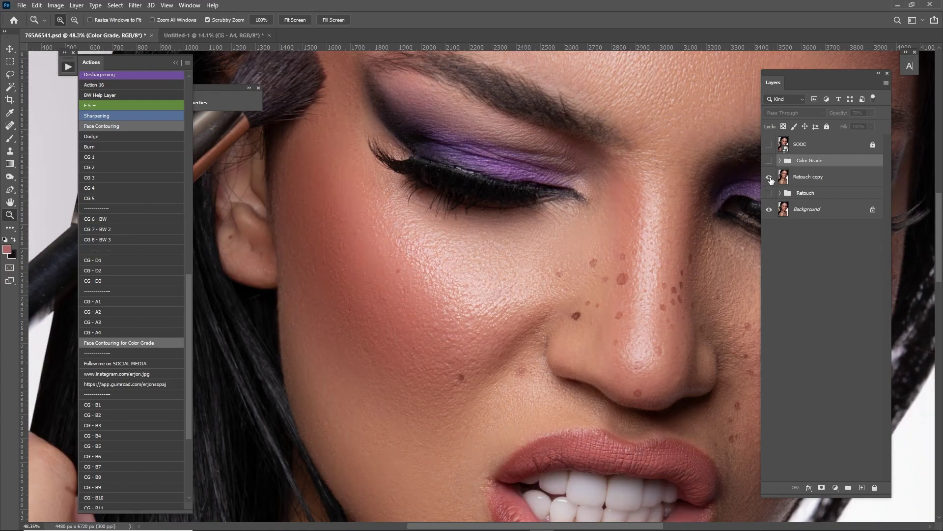
{"action": "left_click", "coordinate": [770, 144]}
{"action": "left_click", "coordinate": [769, 146]}
{"action": "left_click", "coordinate": [769, 162]}
{"action": "left_click_drag", "start_coordinate": [686, 193], "coordinate": [600, 335]}
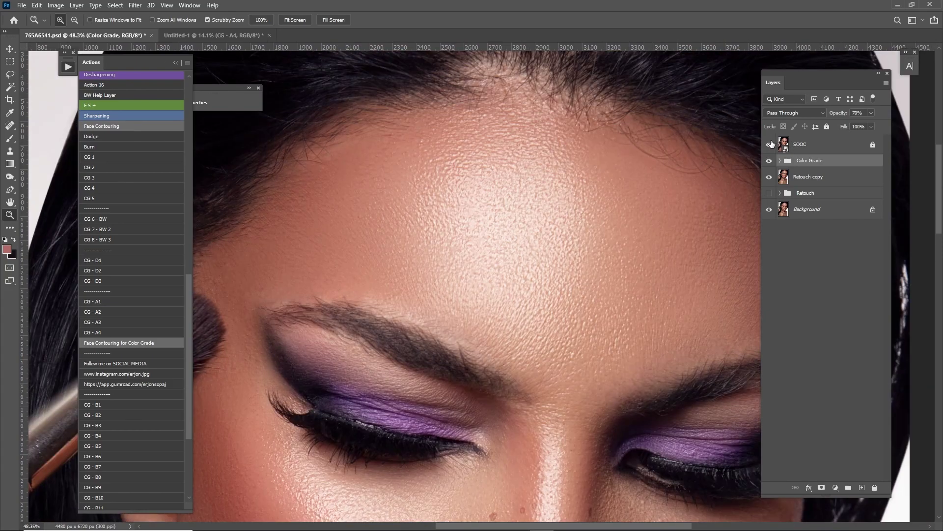
{"action": "left_click", "coordinate": [769, 144]}
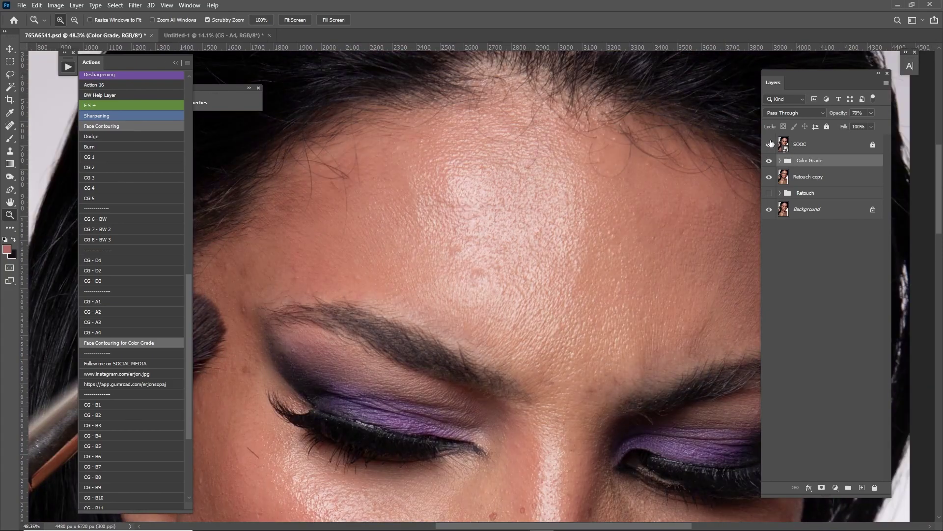
{"action": "left_click", "coordinate": [769, 144]}
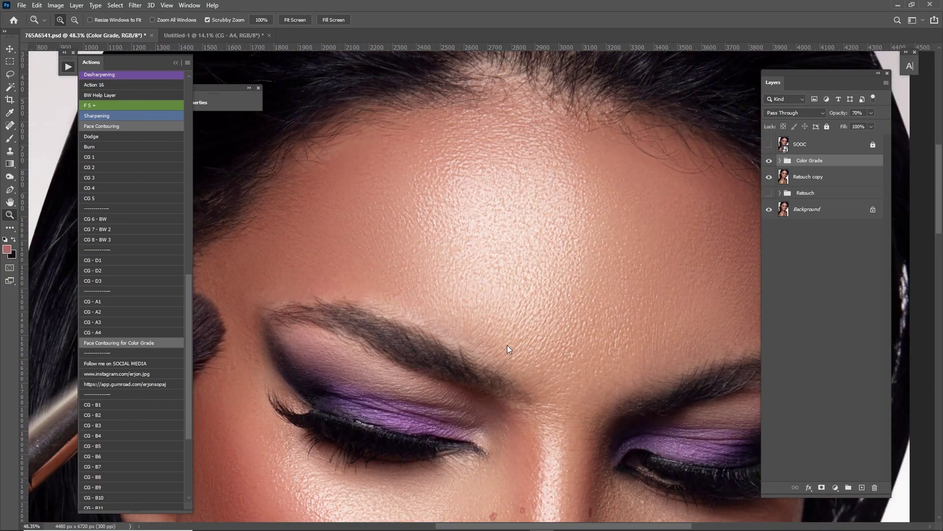
{"action": "left_click_drag", "start_coordinate": [507, 348], "coordinate": [515, 123]}
{"action": "left_click_drag", "start_coordinate": [548, 242], "coordinate": [613, 191]}
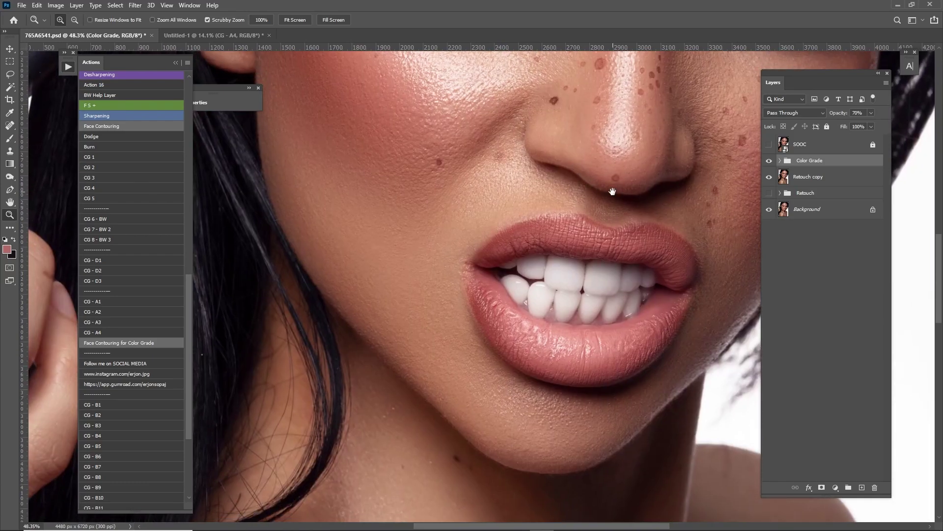
{"action": "left_click", "coordinate": [770, 145]}
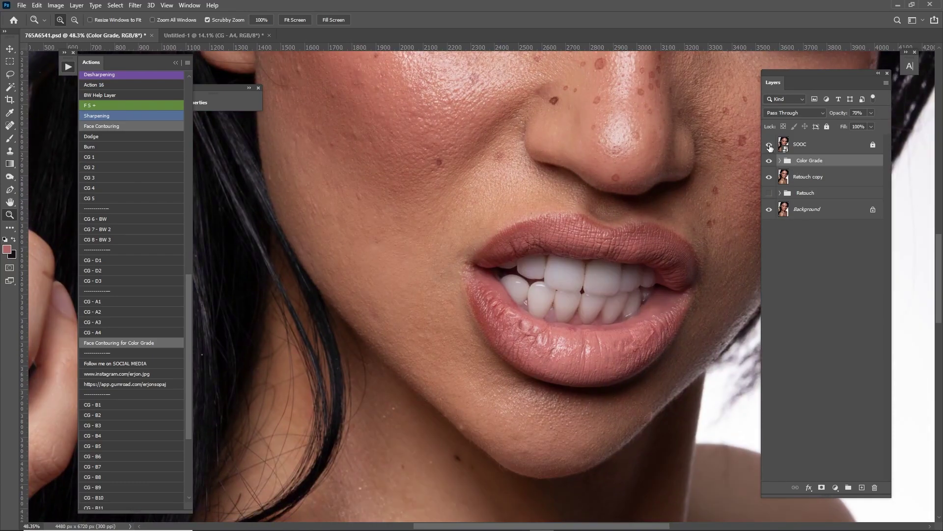
{"action": "left_click", "coordinate": [770, 145]}
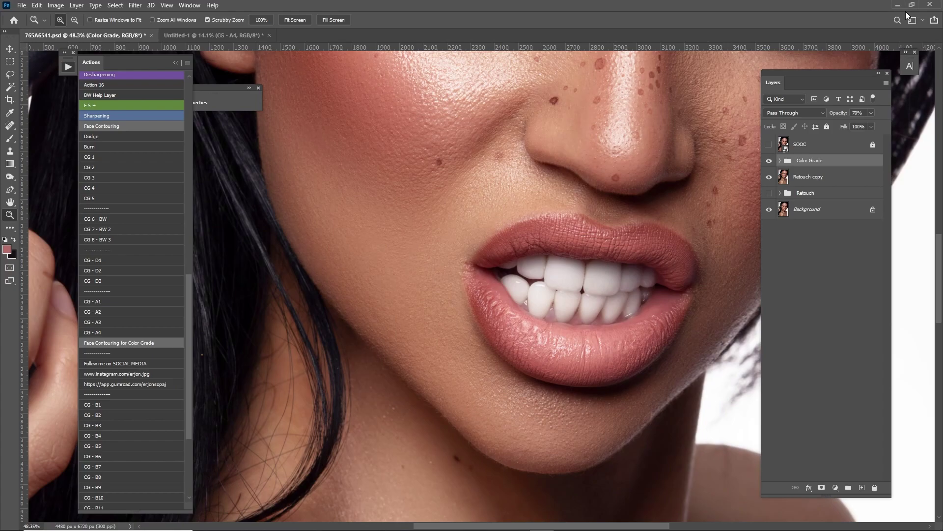
{"action": "key", "text": "ctrl+0"}
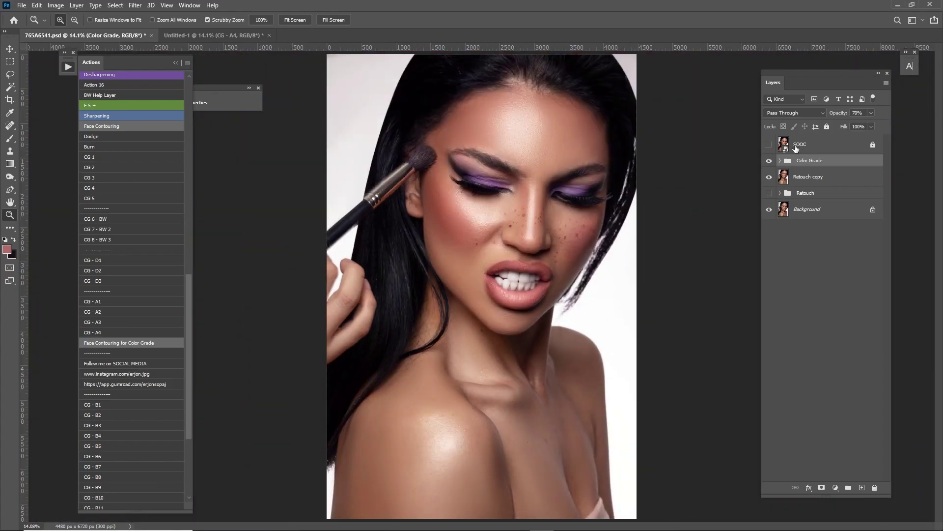
{"action": "left_click", "coordinate": [769, 145]}
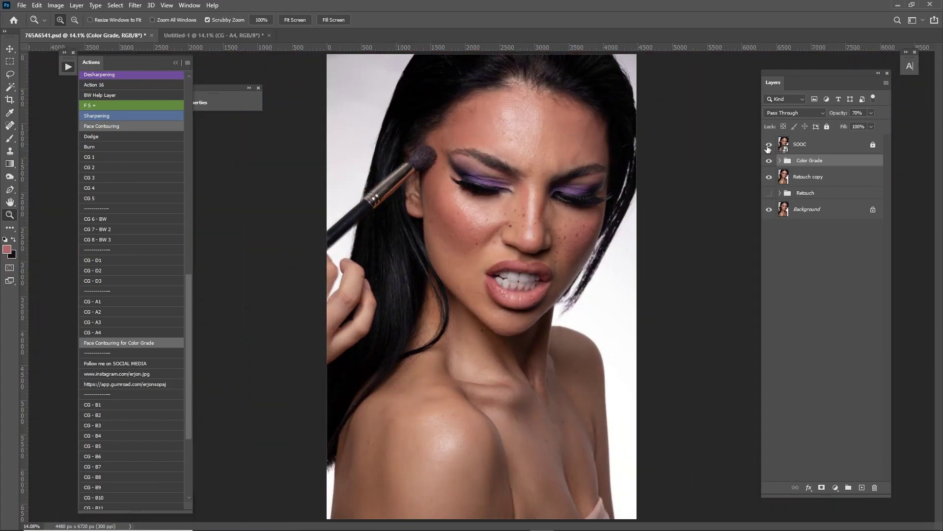
{"action": "left_click", "coordinate": [769, 145]}
{"action": "left_click", "coordinate": [769, 146]}
{"action": "left_click", "coordinate": [769, 146]}
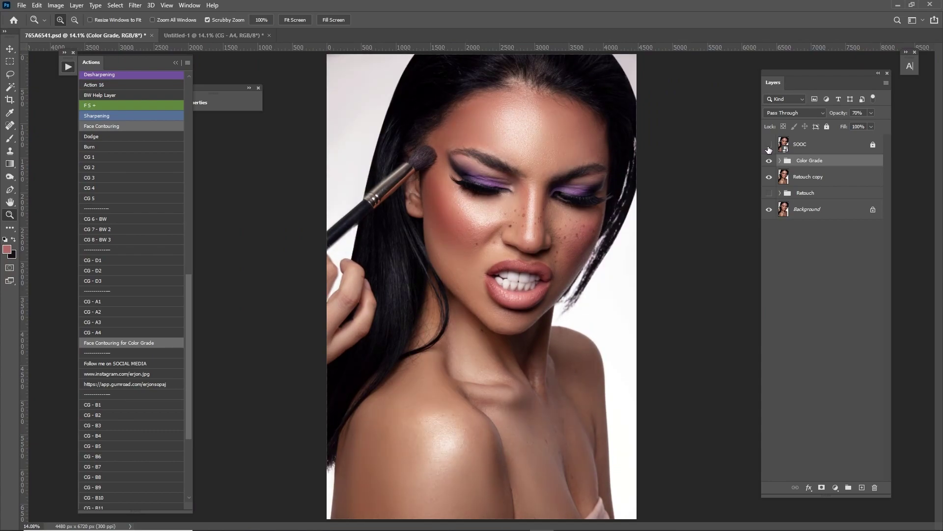